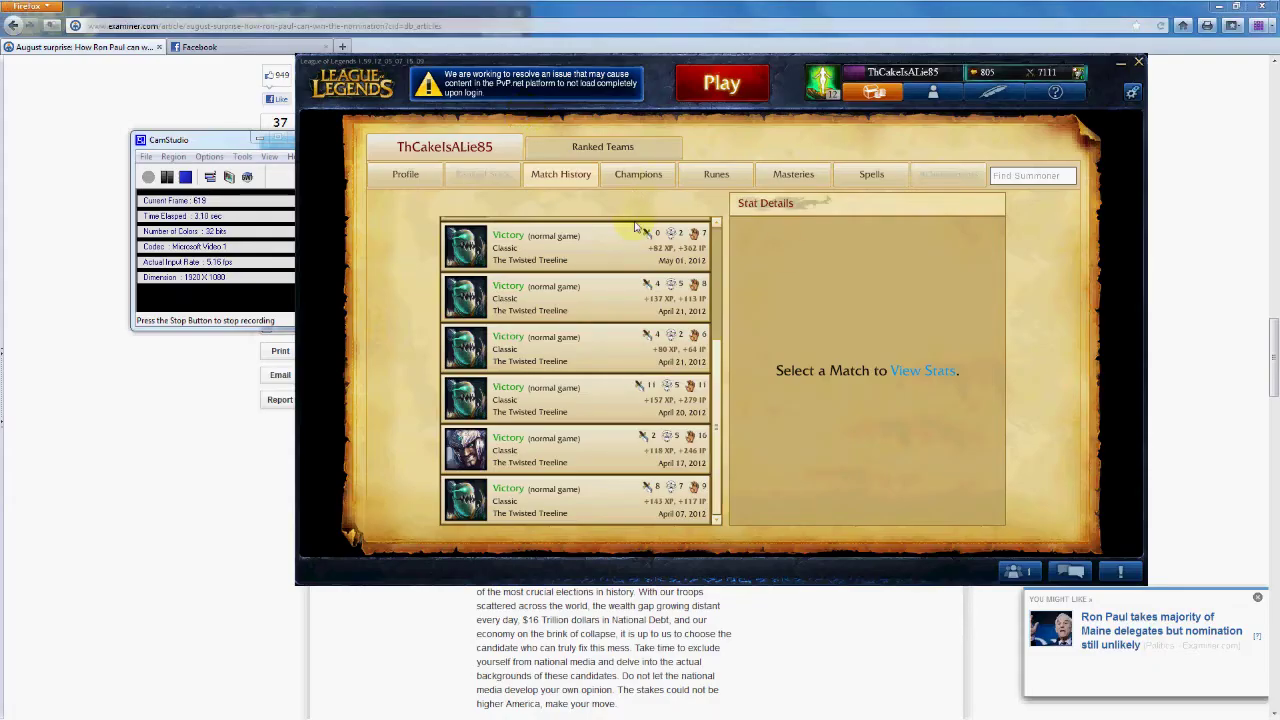
Check the profile overview and replays app, then view the May 09 defeat's stats
left_click(430, 180)
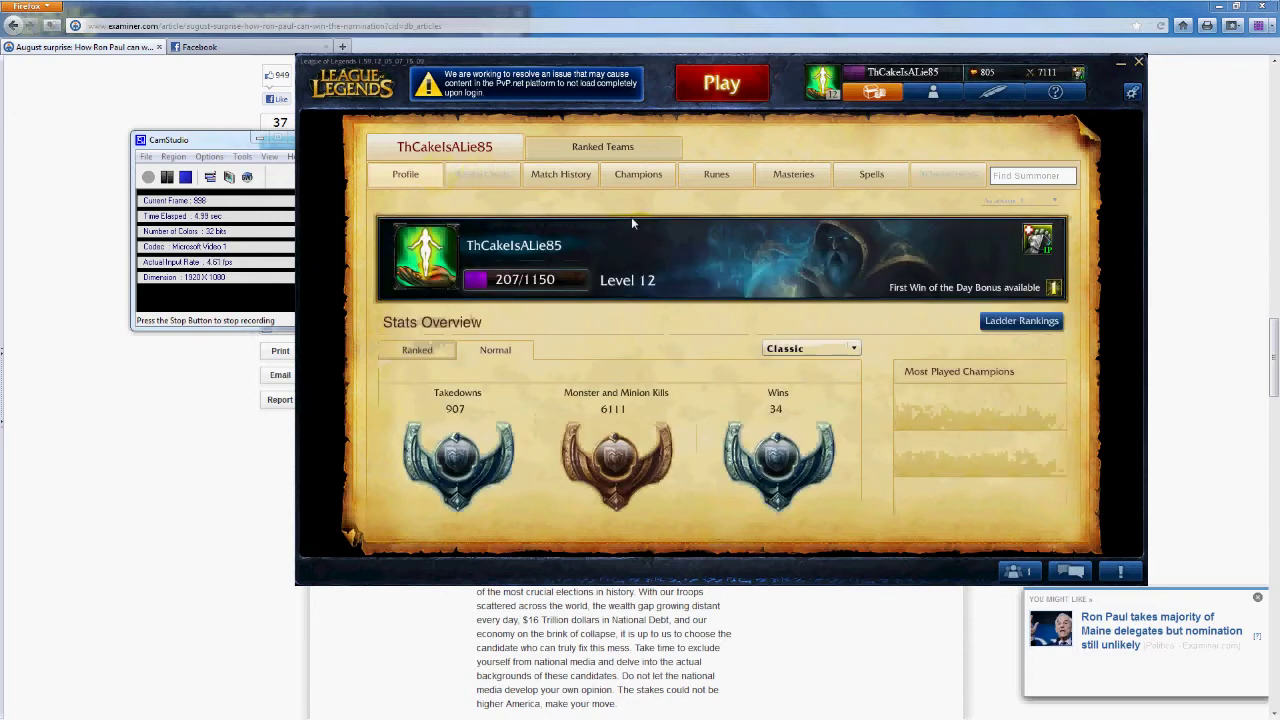
left_click(560, 174)
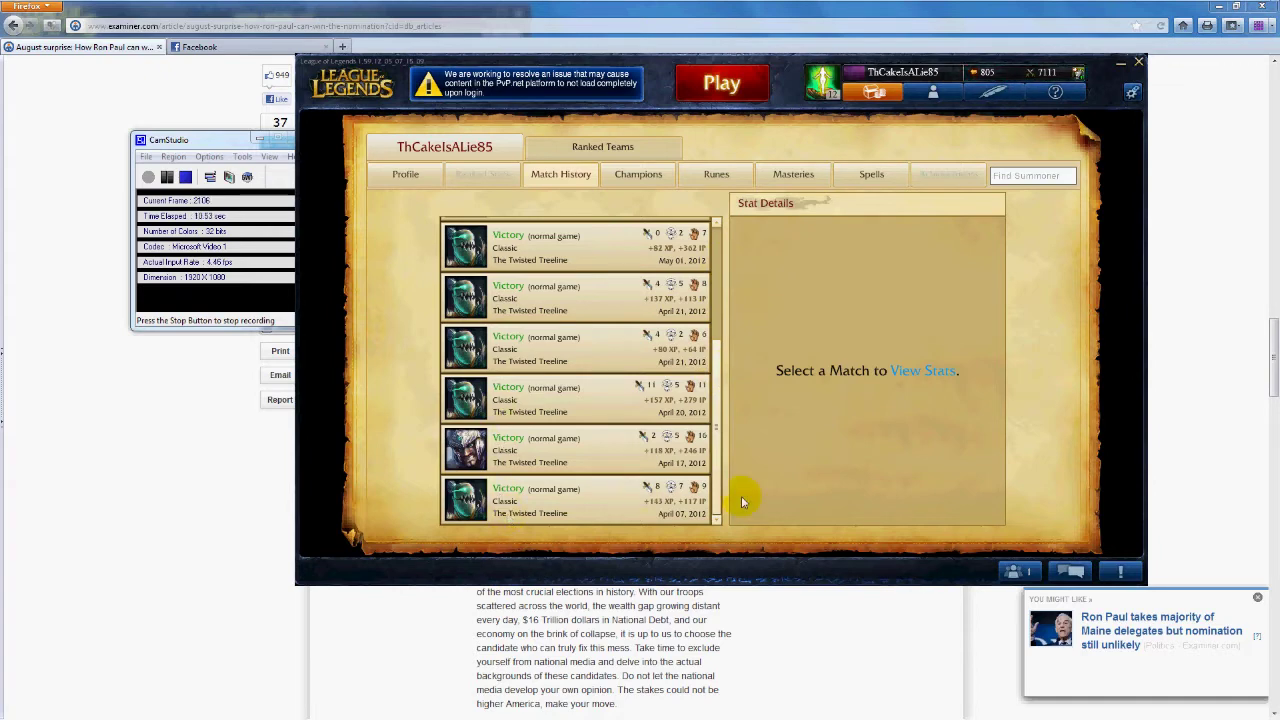
left_click_drag(718, 490, 720, 370)
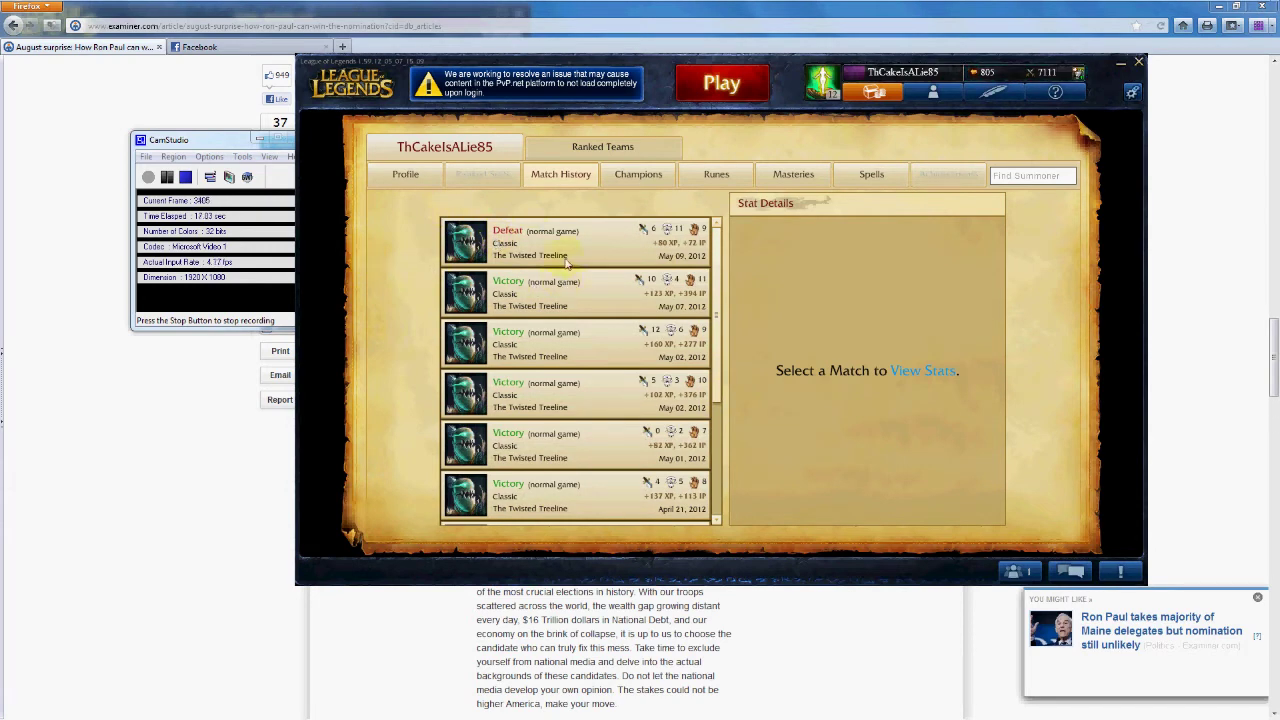
mouse_move(720, 262)
left_mouse_down()
mouse_move(727, 388)
mouse_move(722, 262)
left_mouse_up()
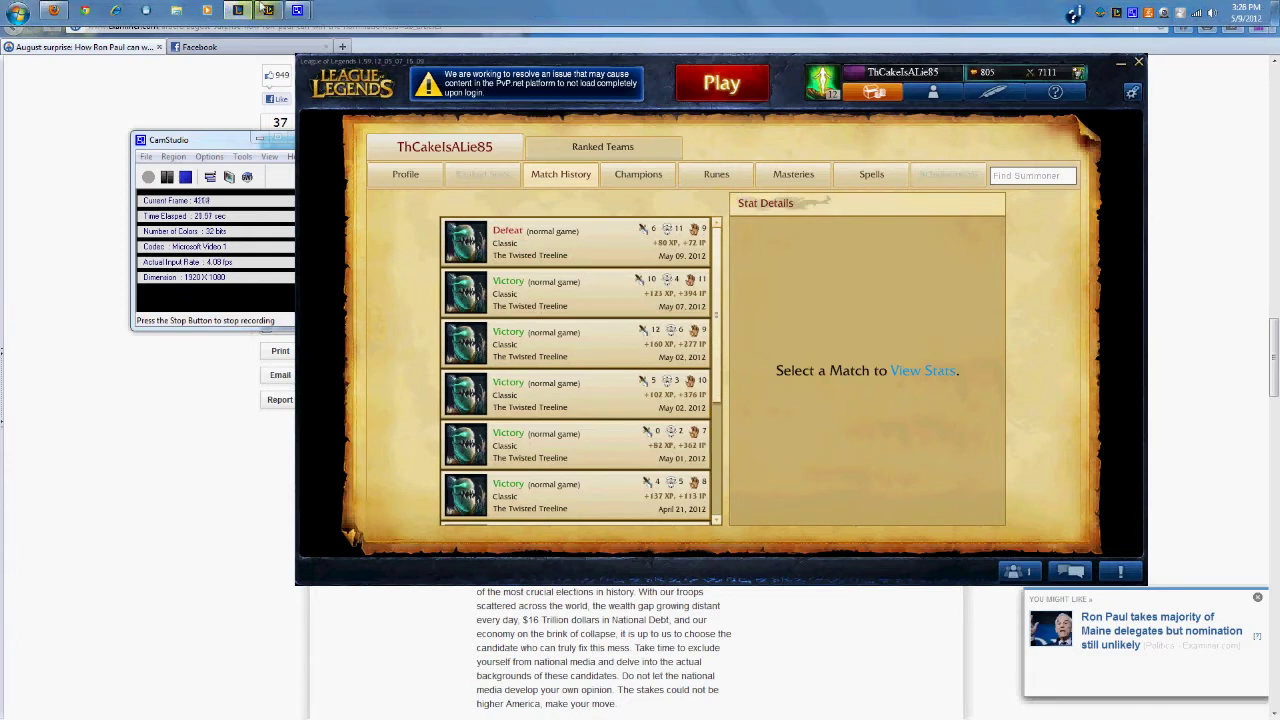
left_click(268, 7)
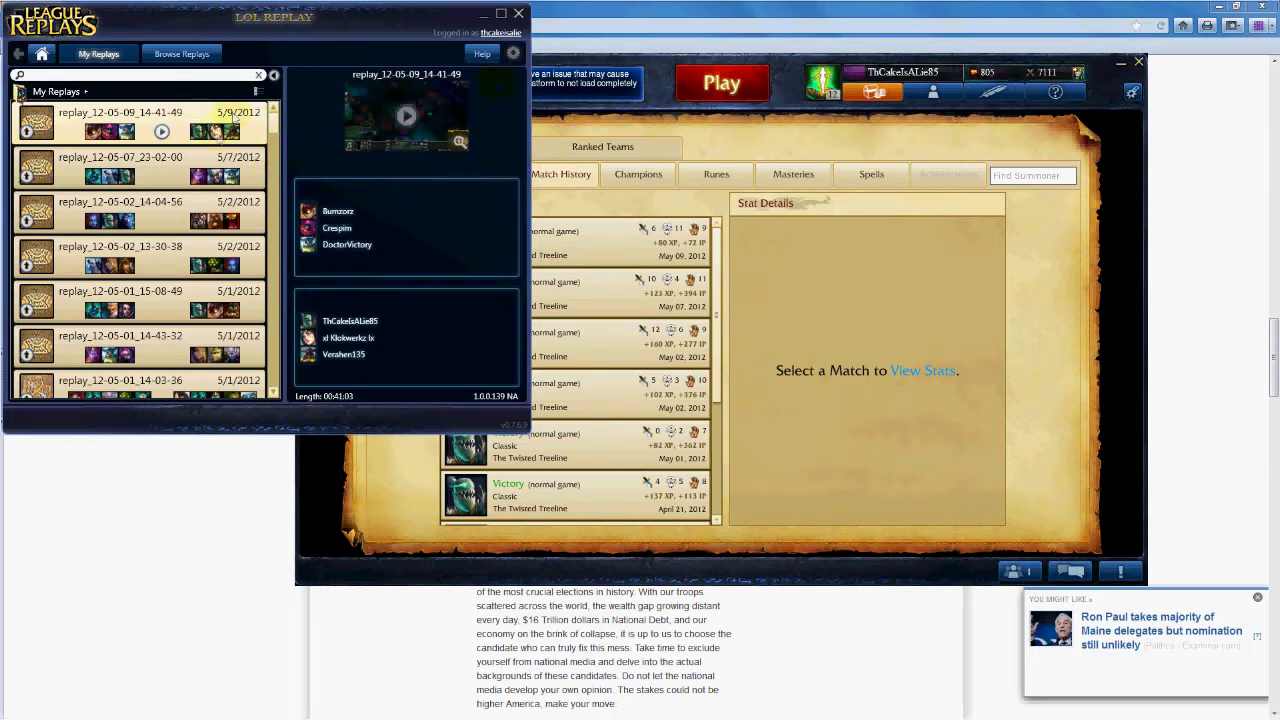
left_click(484, 16)
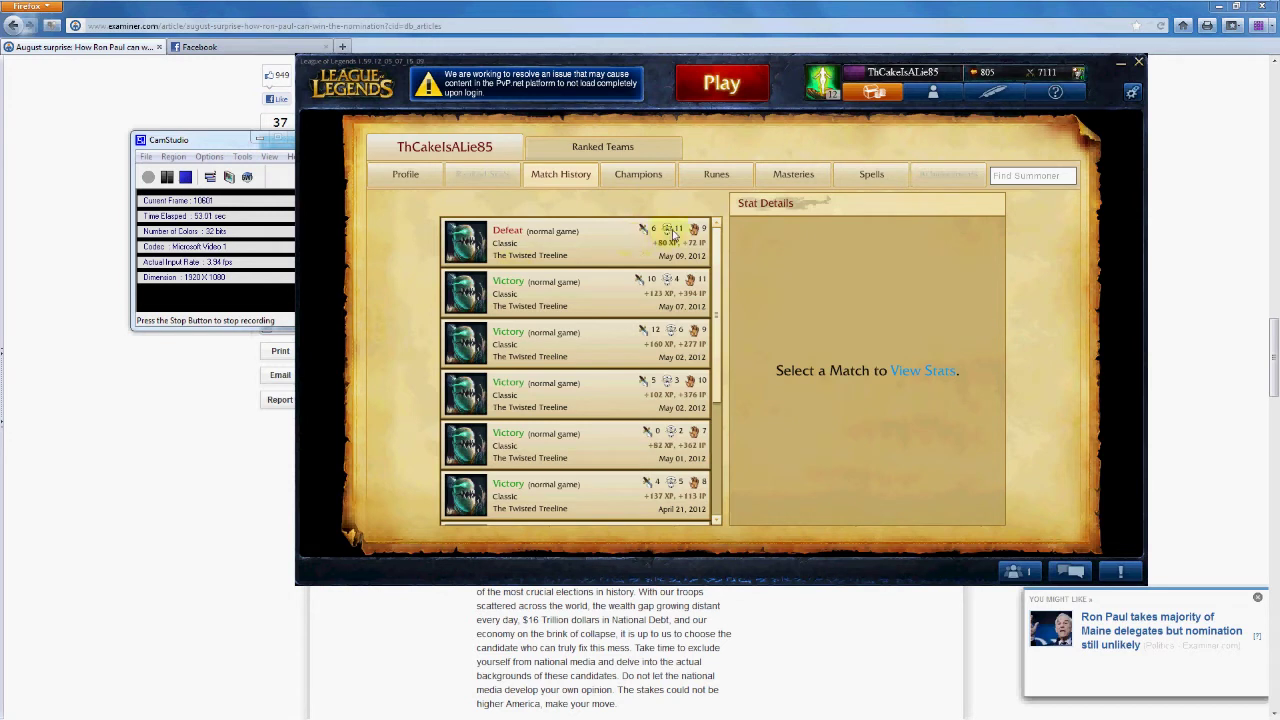
left_click(617, 249)
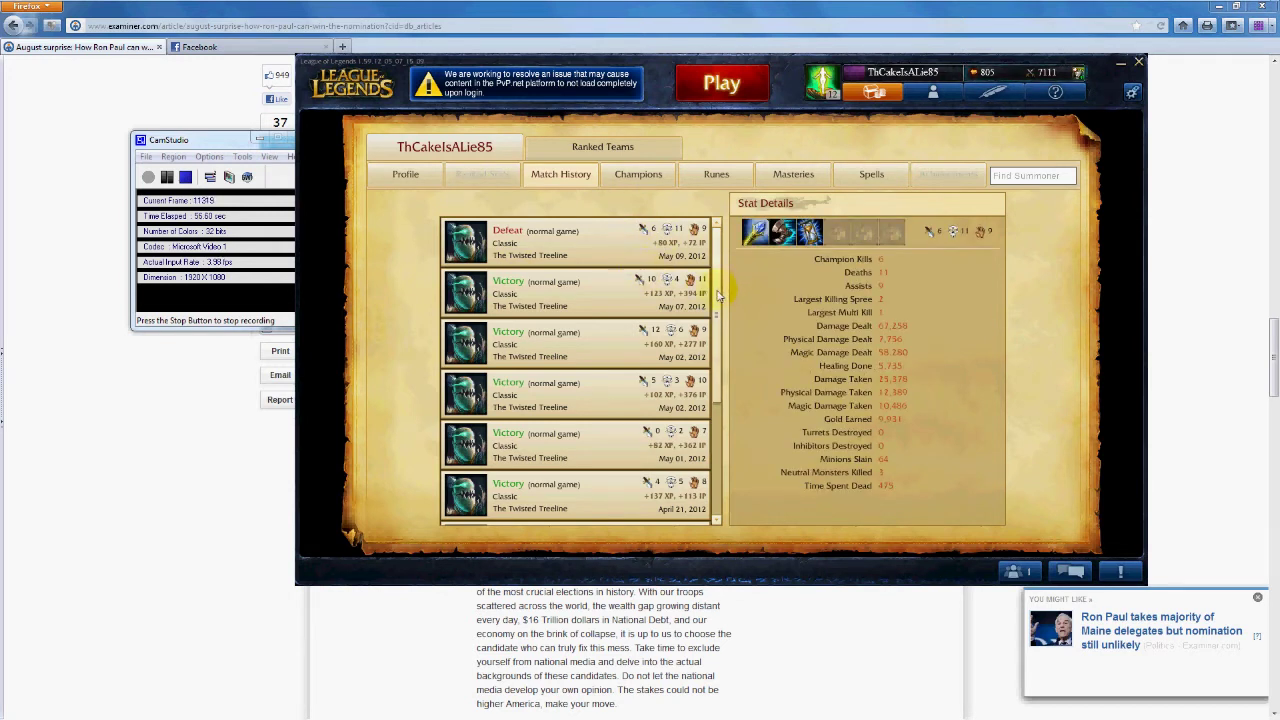
scroll(716, 290, "down", 3)
scroll(718, 260, "up", 3)
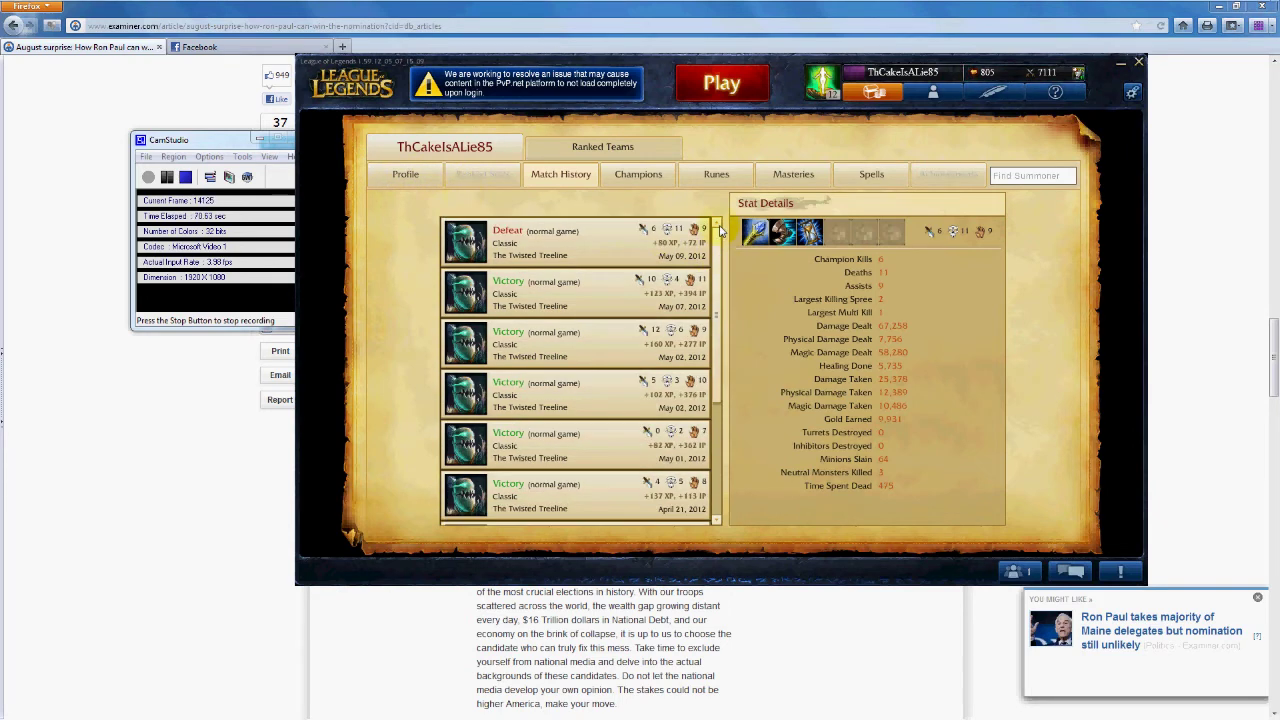
Leave game mode selection and show stats for the May 01 0/2/7 victory
left_click(722, 88)
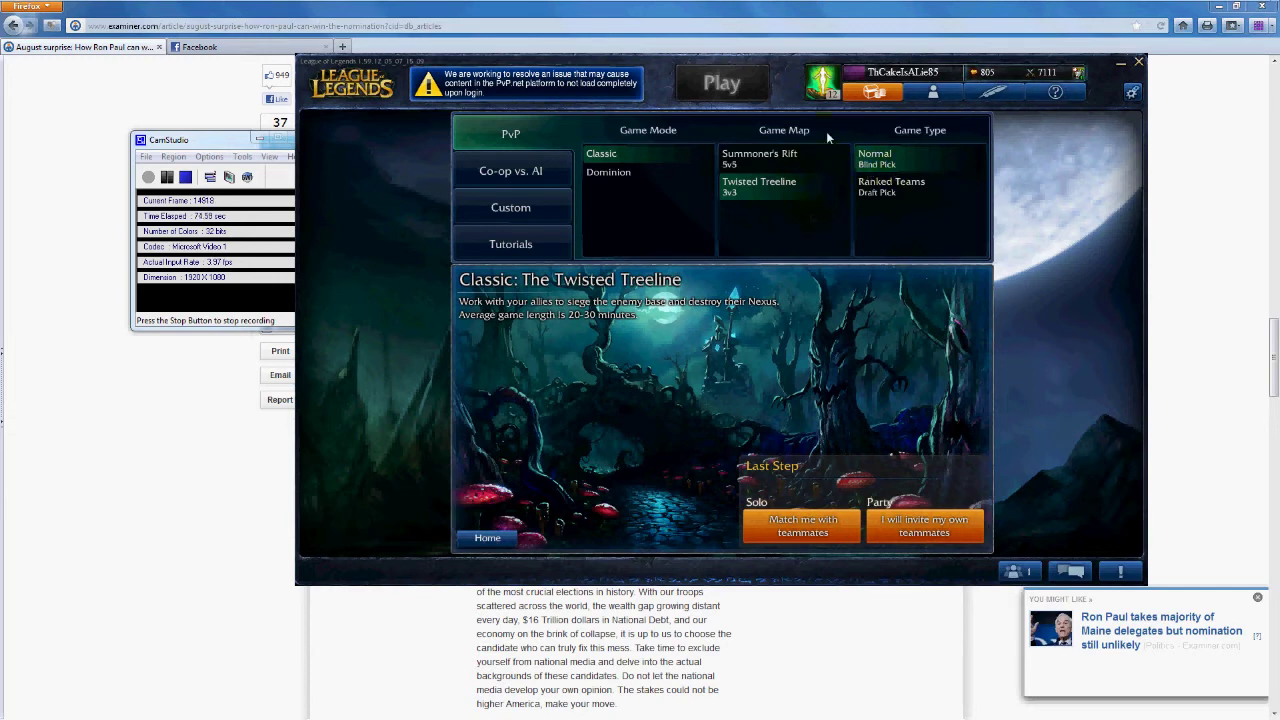
left_click(933, 96)
mouse_move(457, 400)
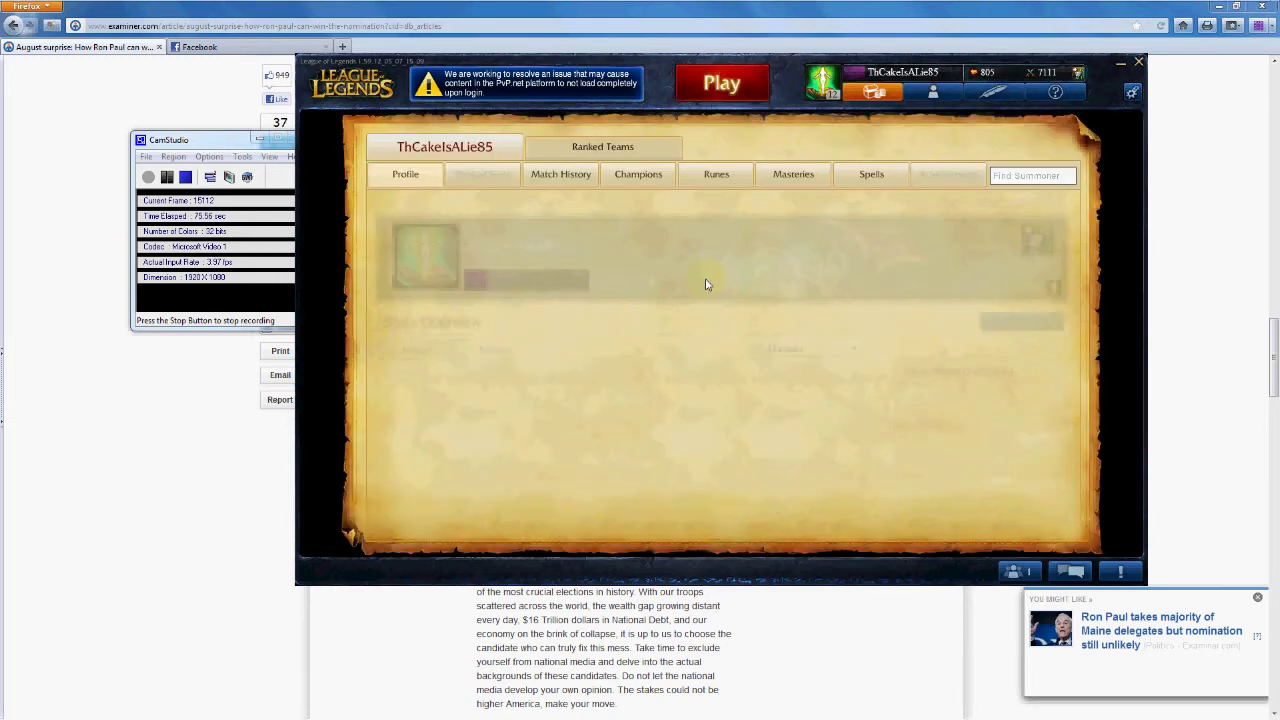
left_click(582, 182)
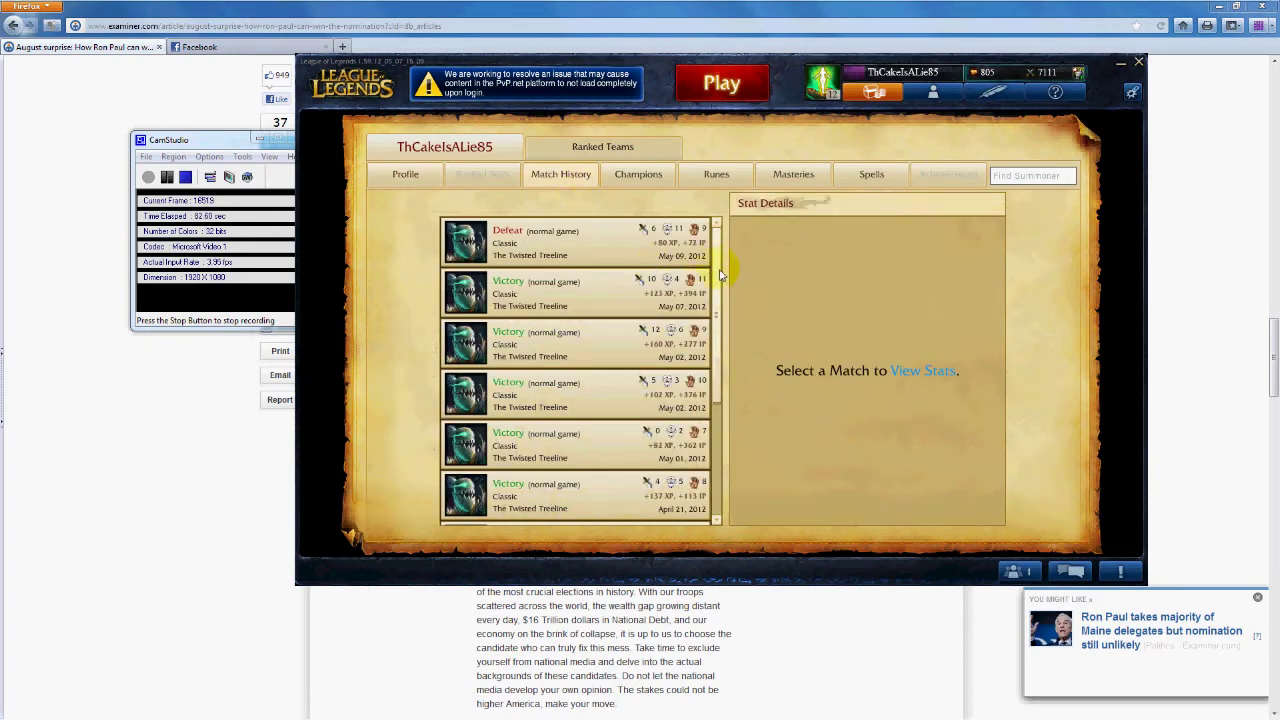
scroll(718, 270, "down", 1)
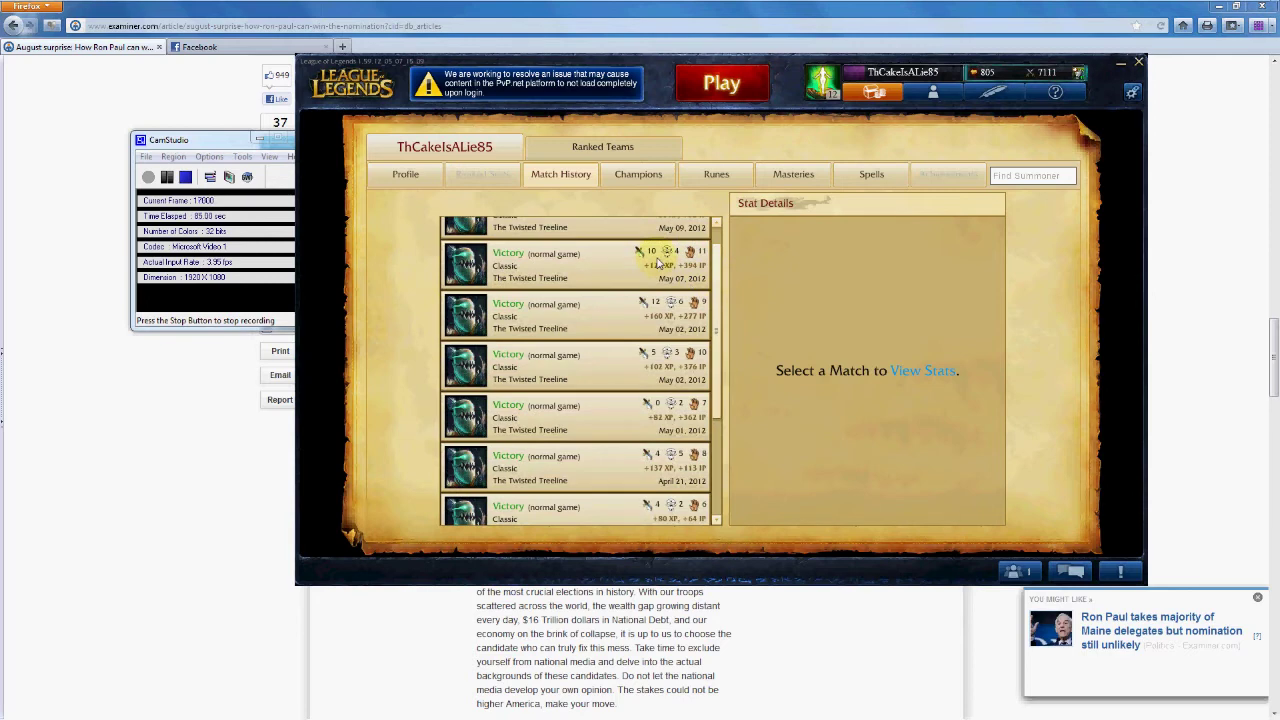
scroll(722, 316, "down", 4)
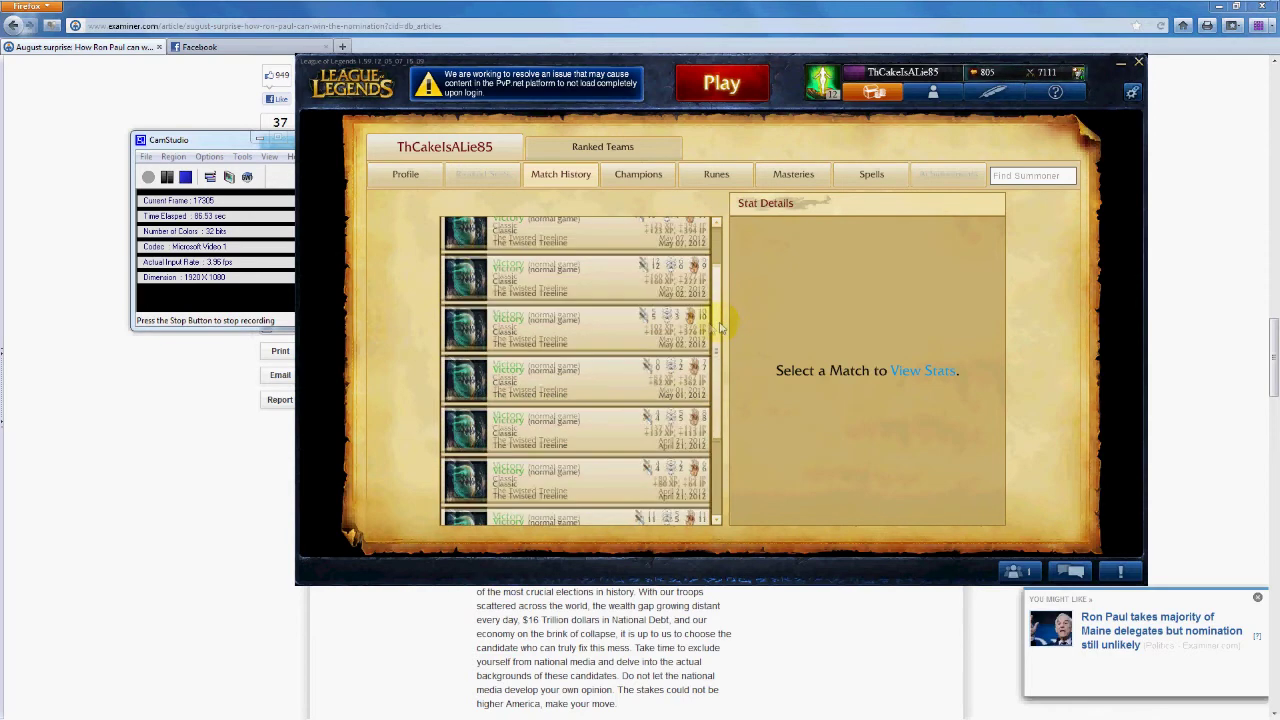
left_click(684, 334)
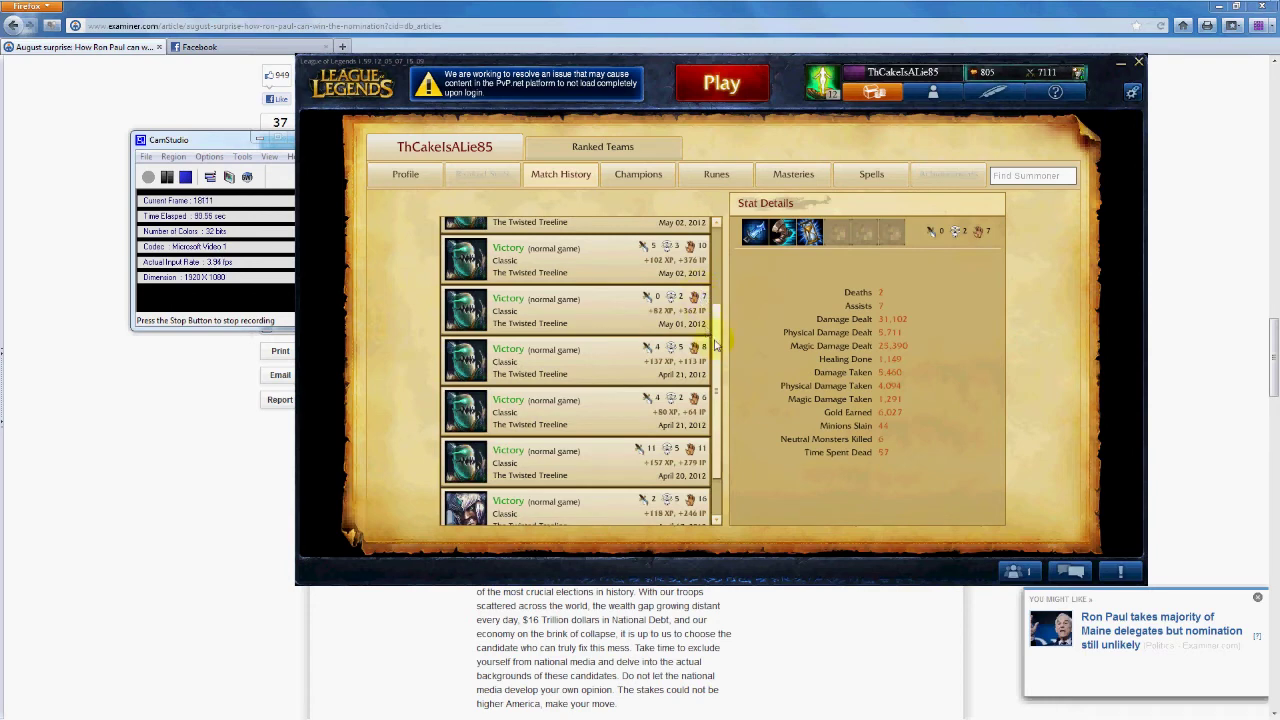
scroll(716, 350, "down", 2)
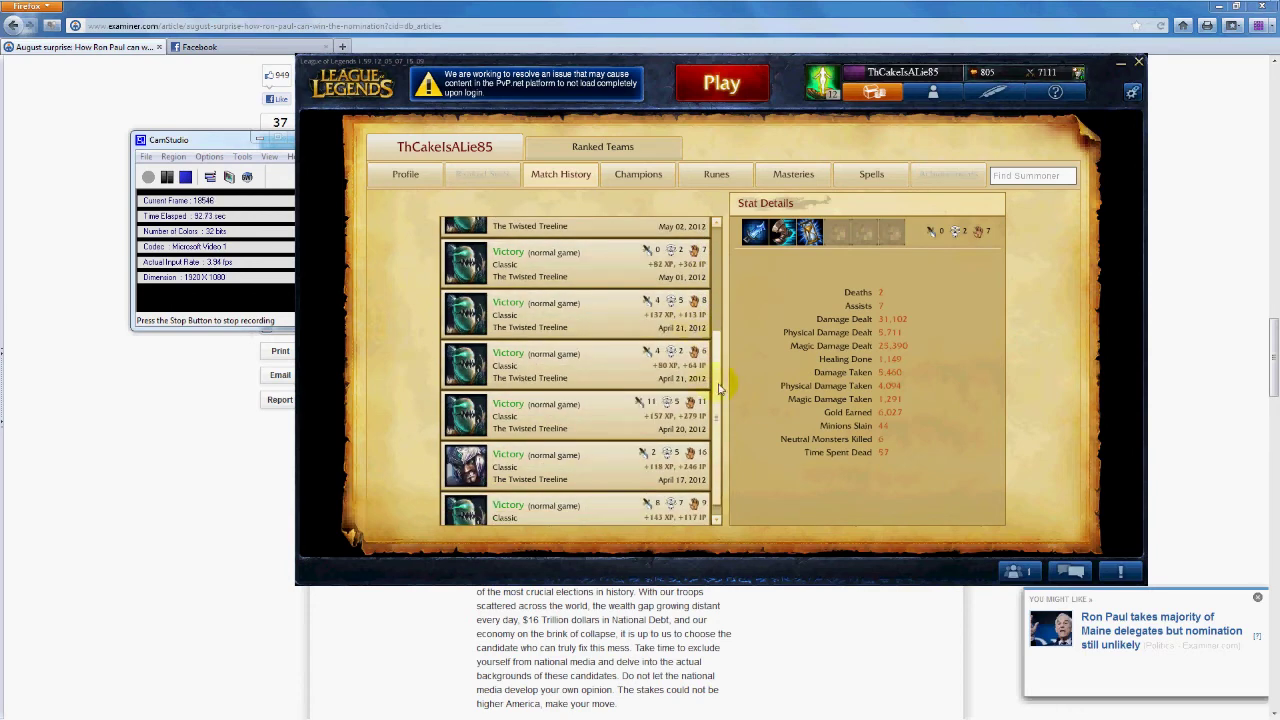
scroll(718, 388, "down", 1)
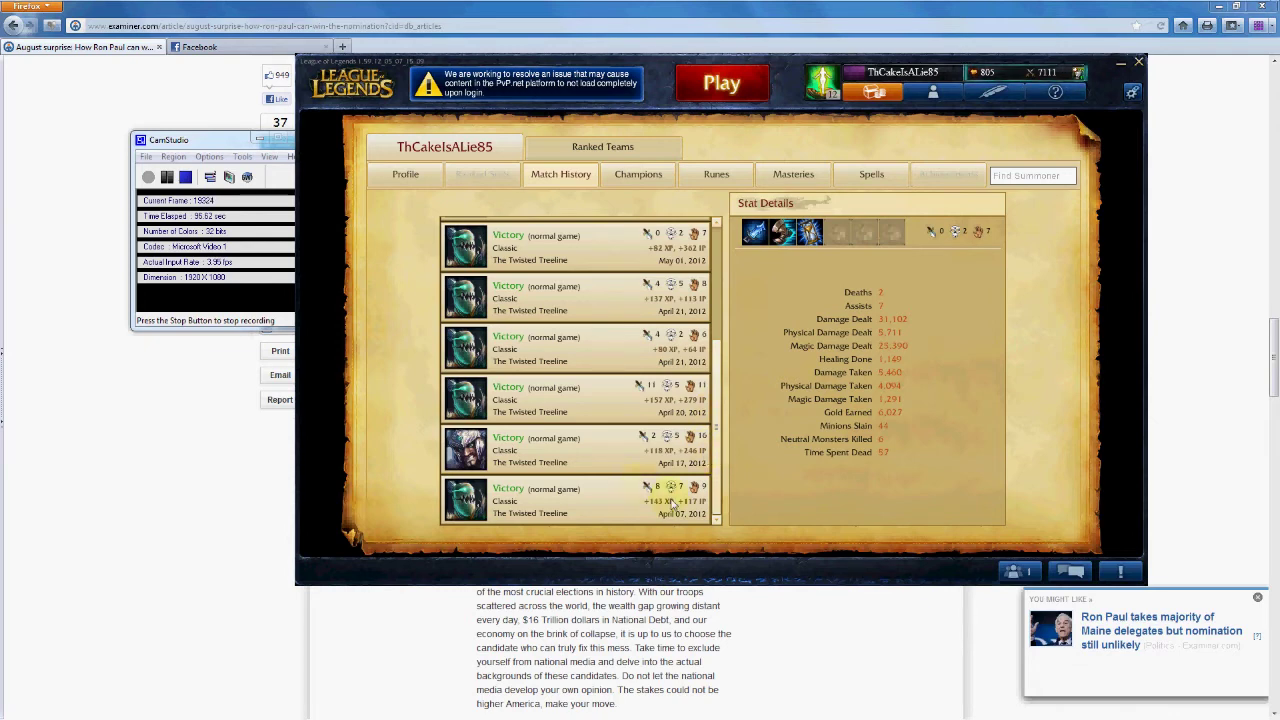
scroll(716, 380, "up", 5)
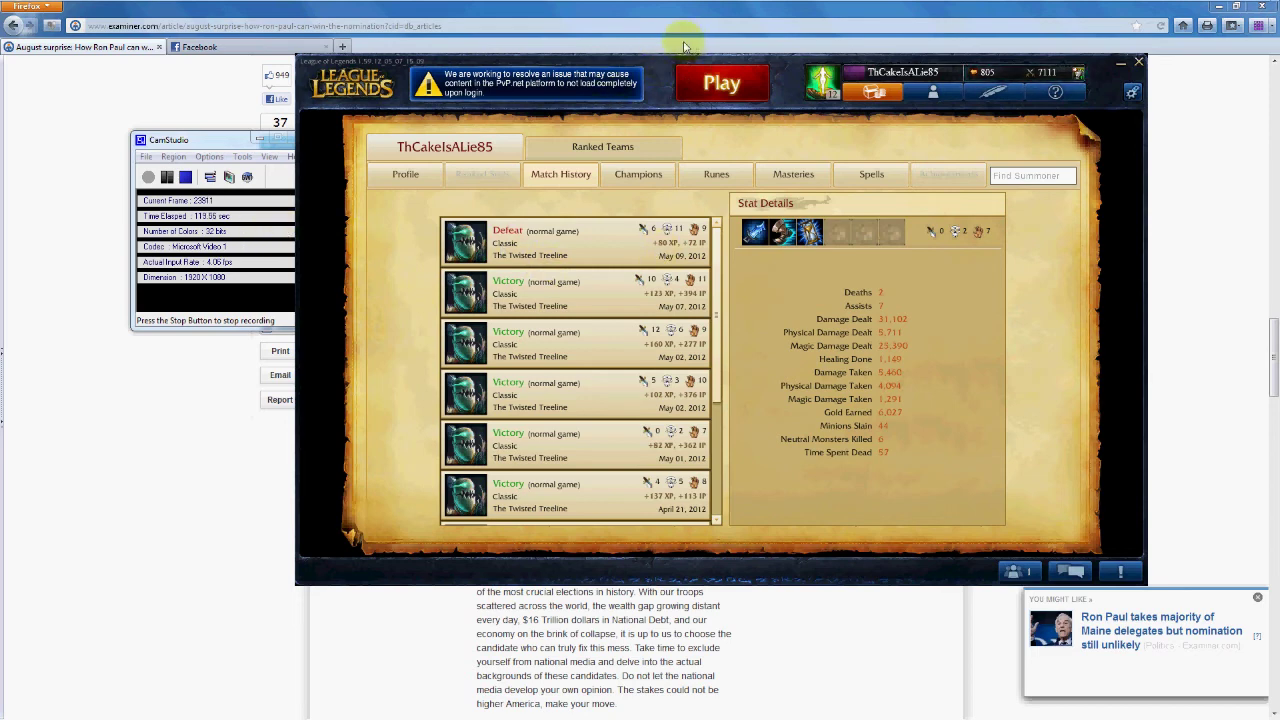
Nudge the client window left and show the May 09 6/11/9 defeat's stats
left_click_drag(689, 60, 671, 55)
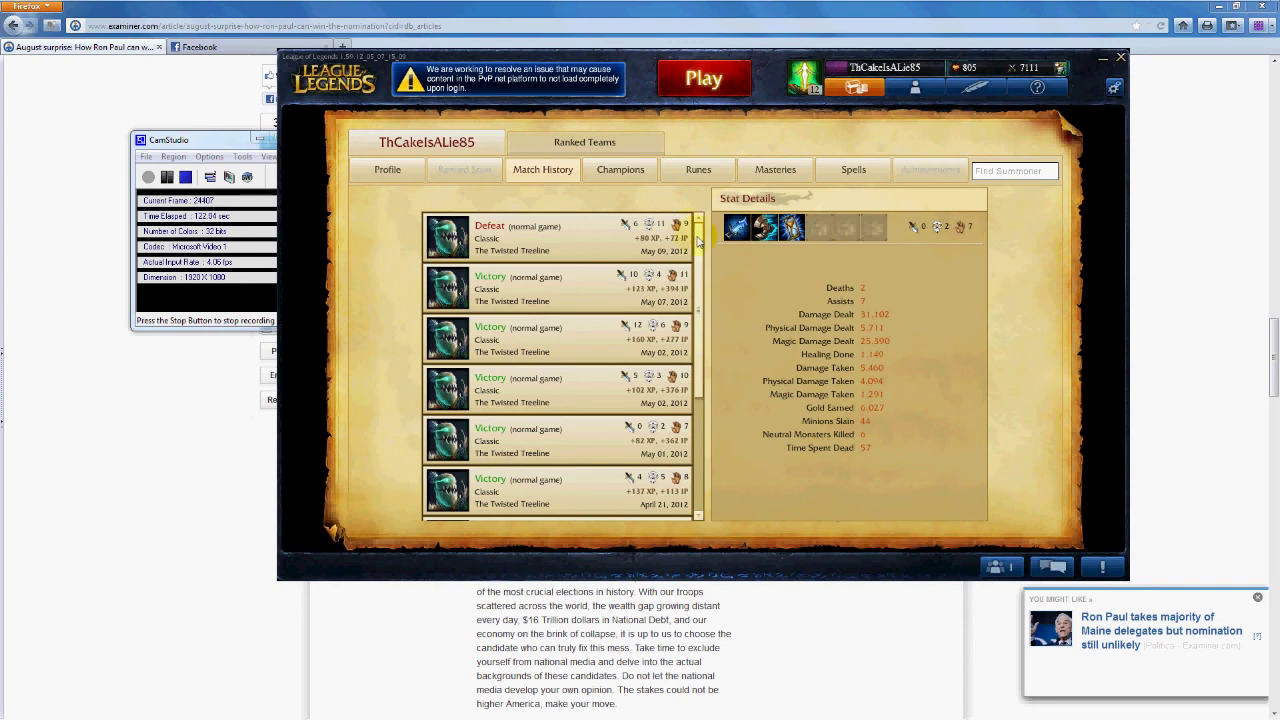
mouse_move(698, 240)
left_mouse_down()
mouse_move(714, 443)
mouse_move(748, 153)
left_mouse_up()
left_click(547, 262)
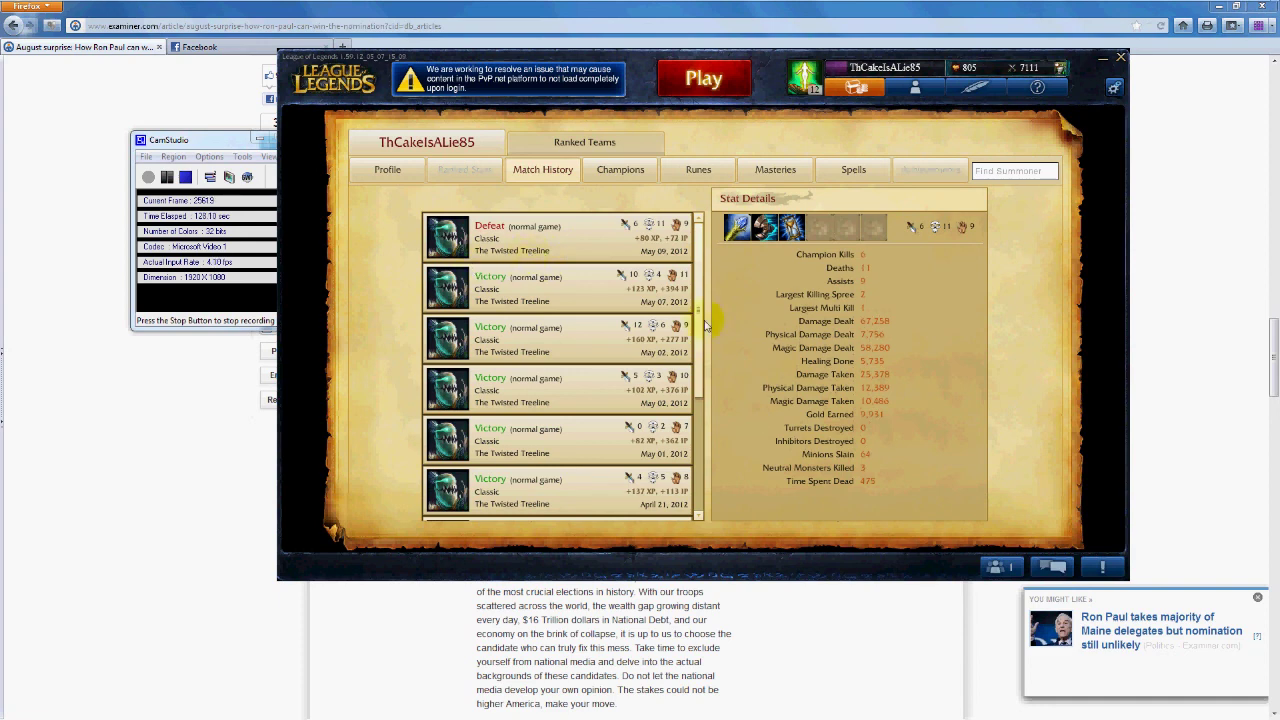